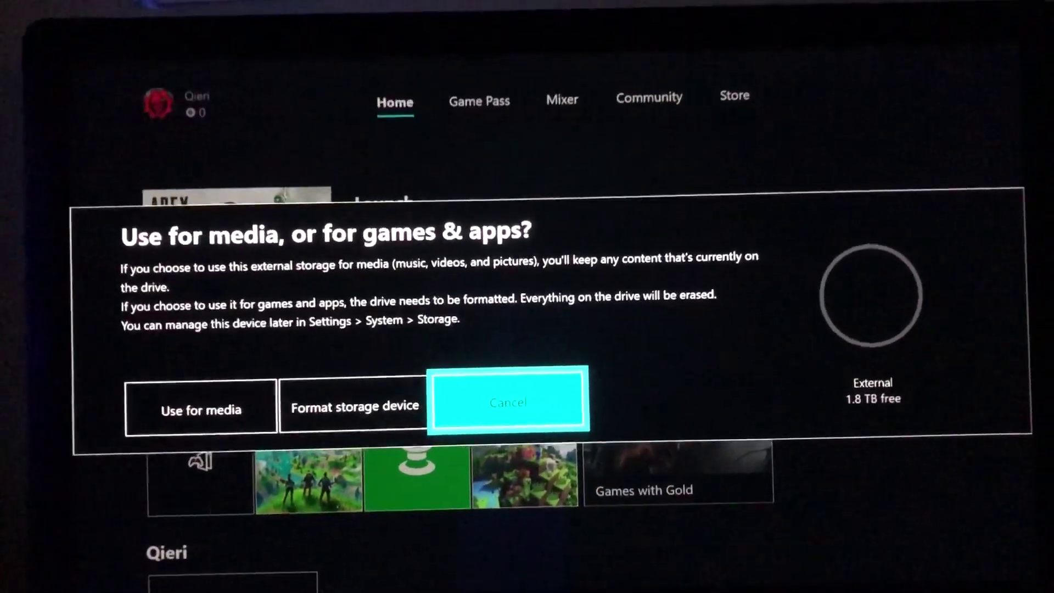
Choose 'Format storage device' for games and apps instead of cancelling.
key(Left)
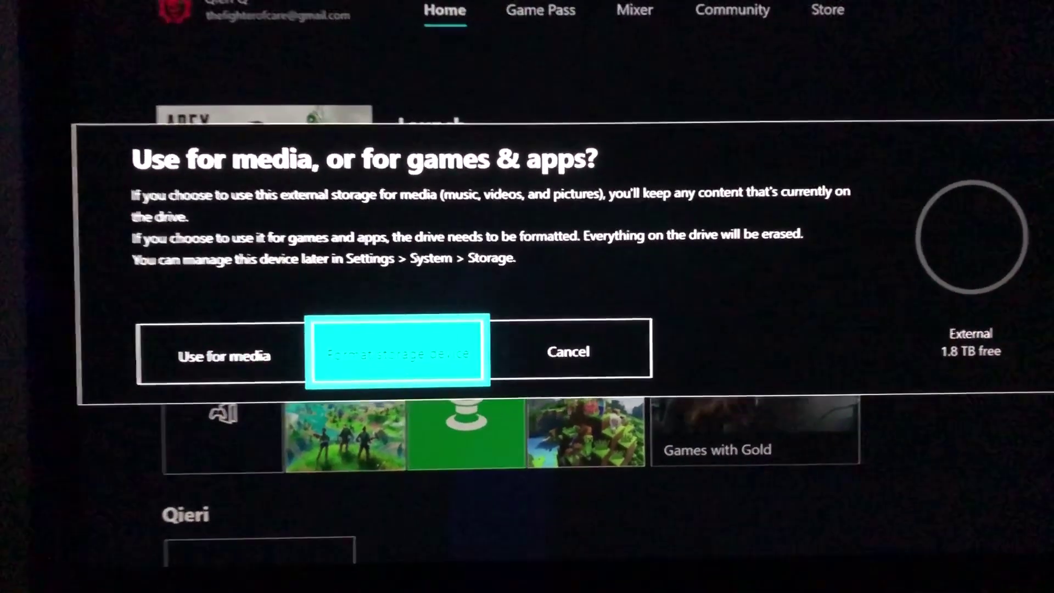
key(Return)
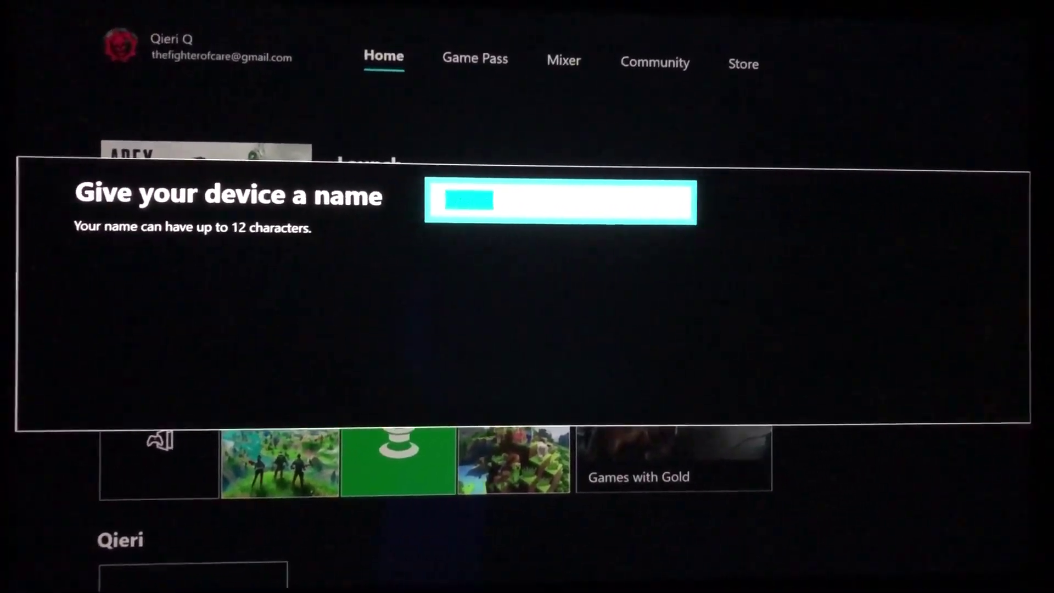
Enter and submit a name of up to 12 characters for the external drive.
key(Return)
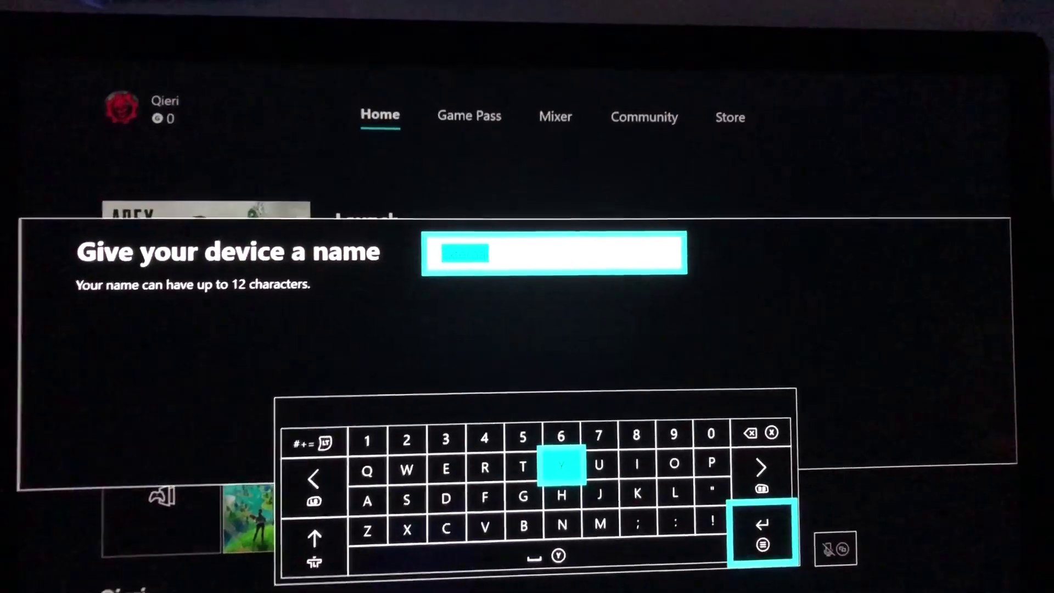
key(Return)
key(Escape)
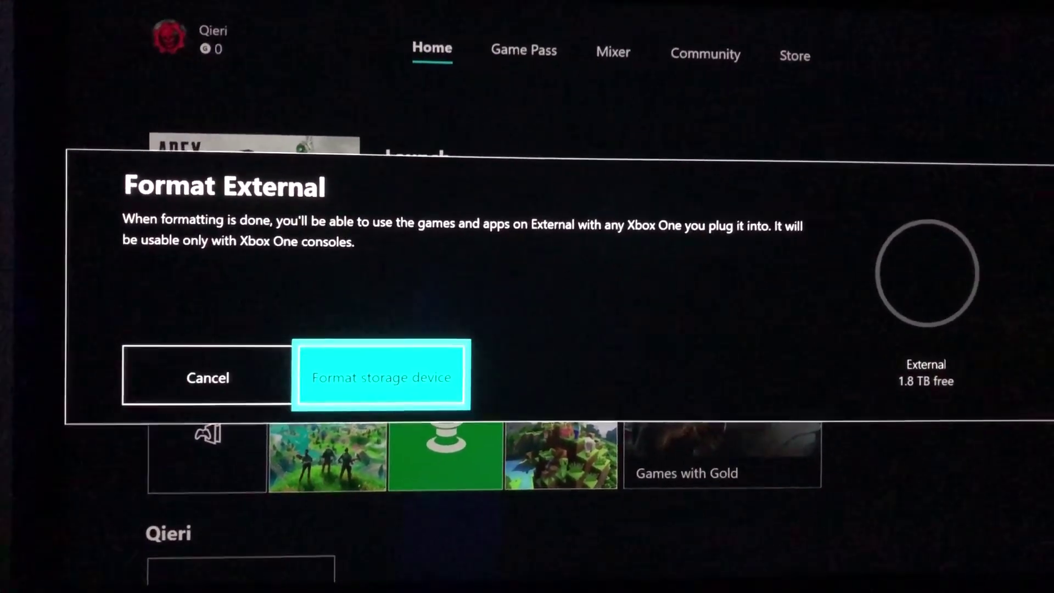
Confirm formatting the external drive, then move to the Error fix club on Home.
key(Return)
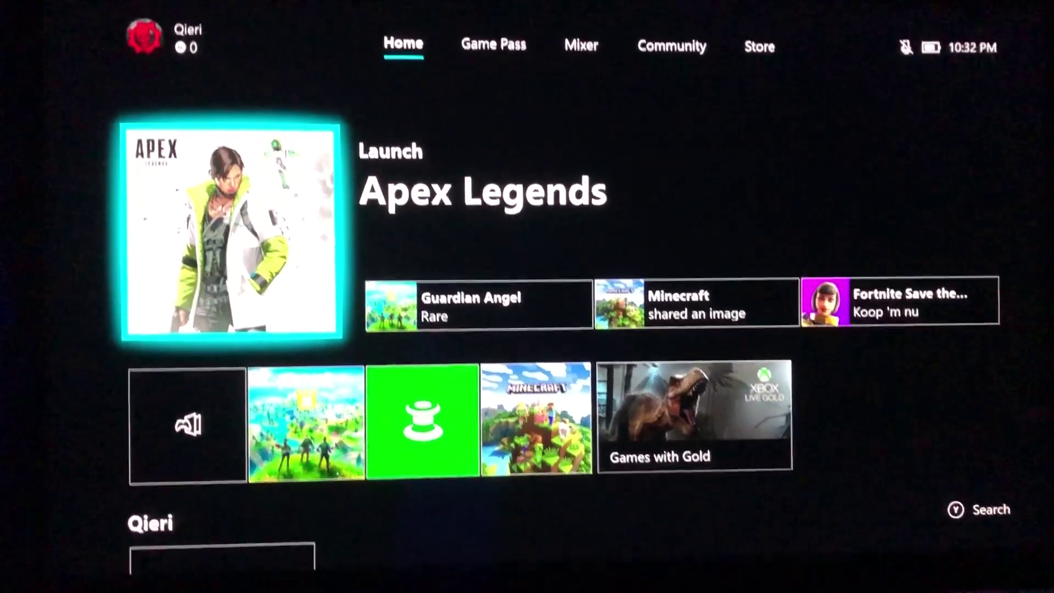
key(Down)
key(Down)
key(Down)
key(Down)
key(Up)
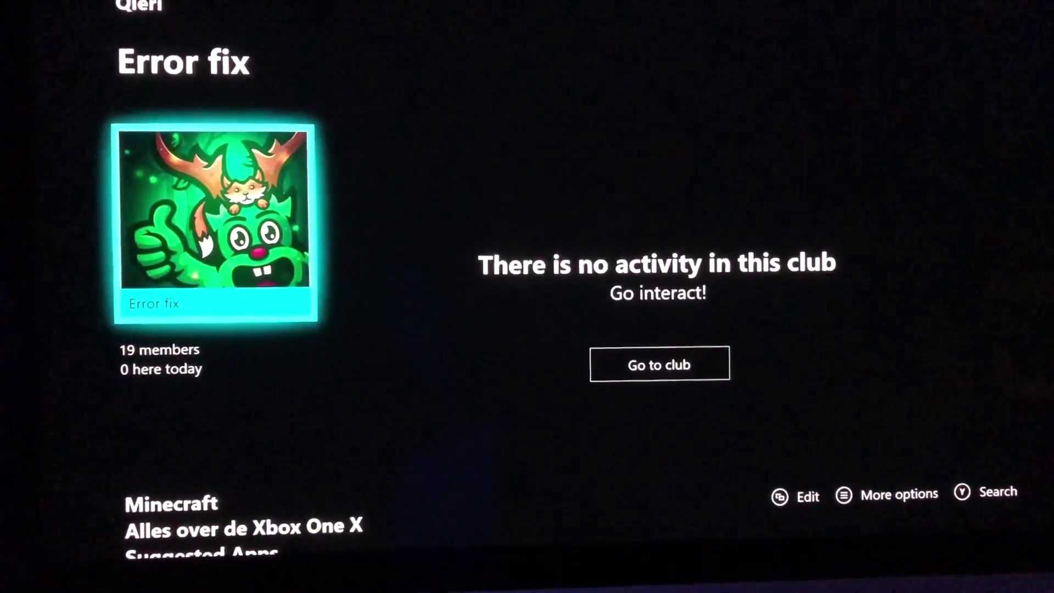